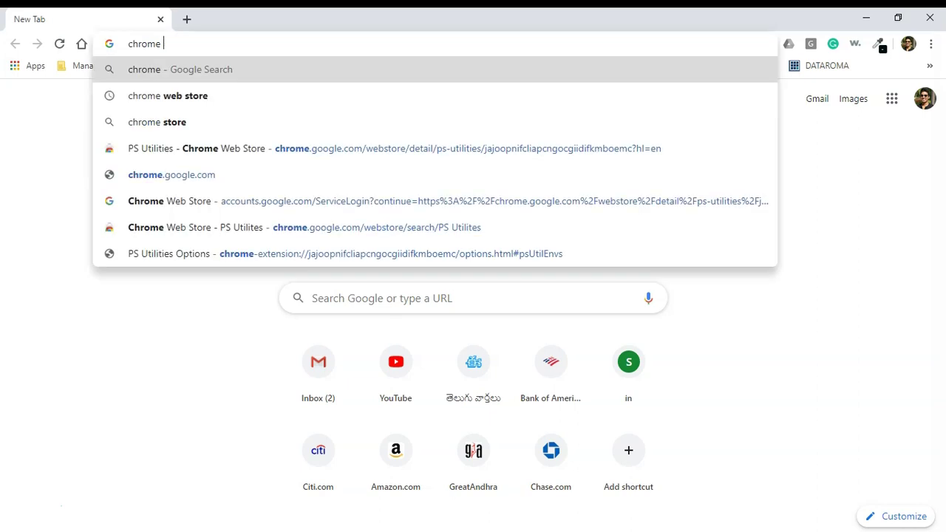
# - Find the Chrome Web Store and add the PS Utilities extension to Chrome
pyautogui.write('we')
pyautogui.press('Return')
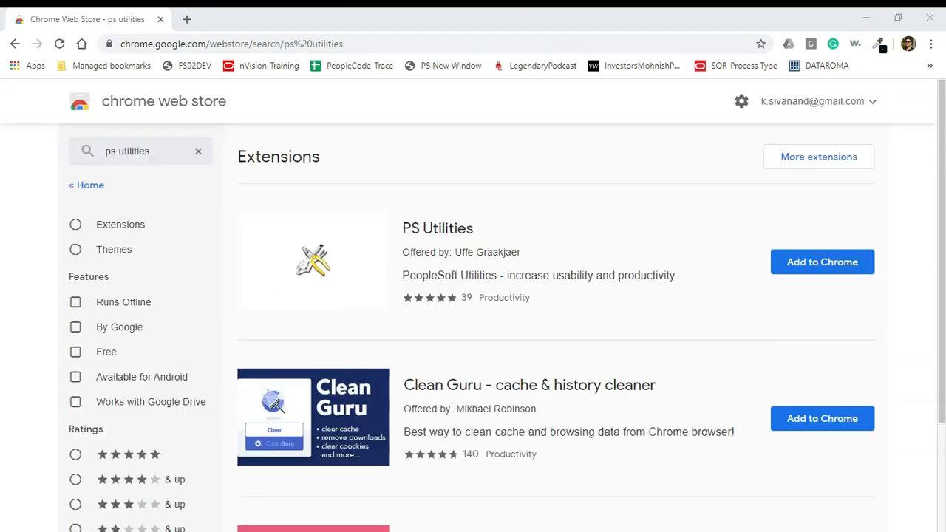
pyautogui.click(821, 261)
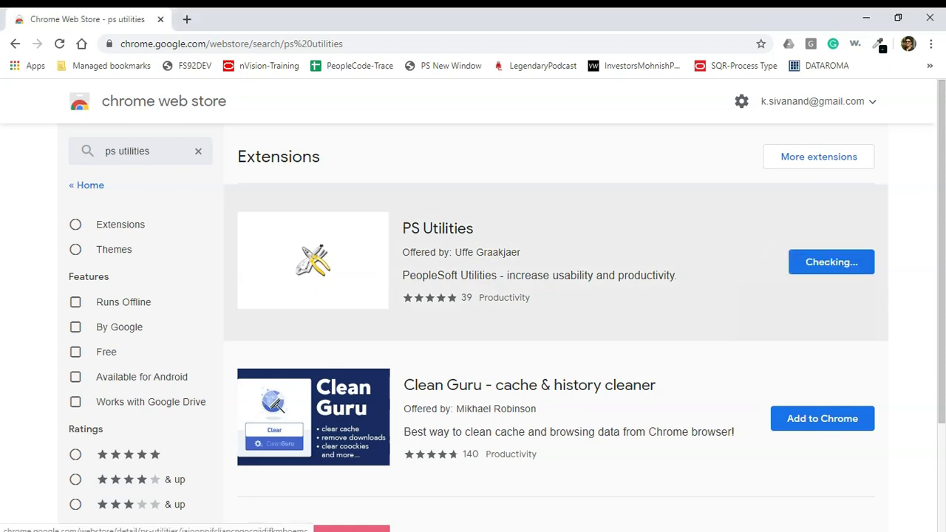
pyautogui.click(495, 159)
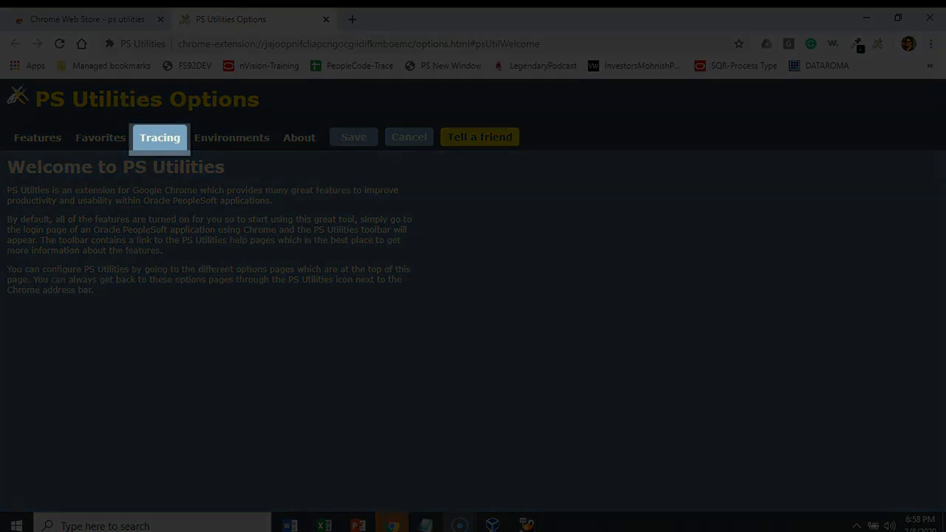
# - Switch Trace Start of Programs to ON in the PS Utilities tracing options
pyautogui.click(159, 138)
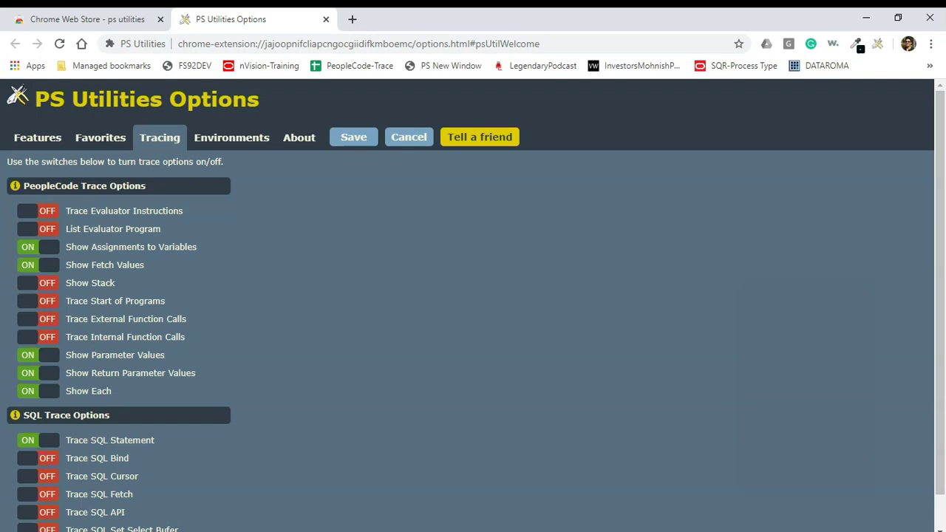
pyautogui.scroll(-1, 473, 332)
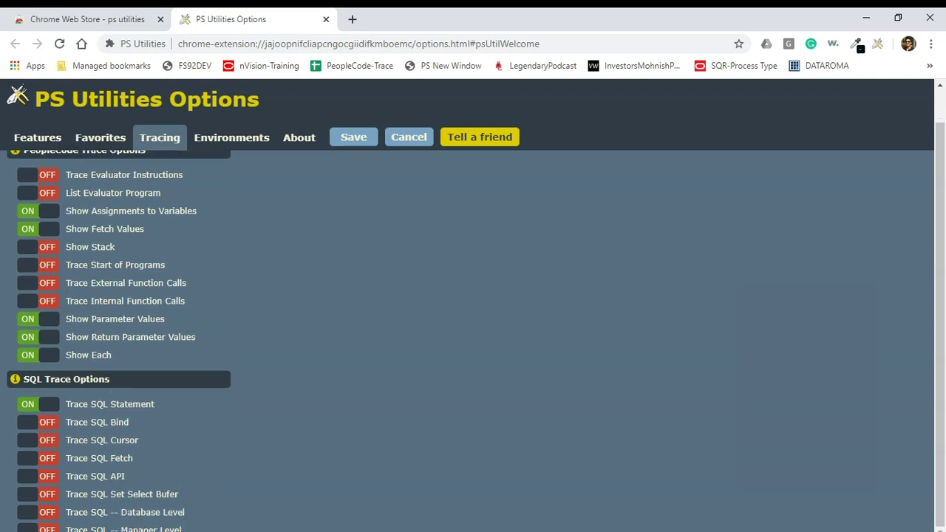
pyautogui.click(38, 265)
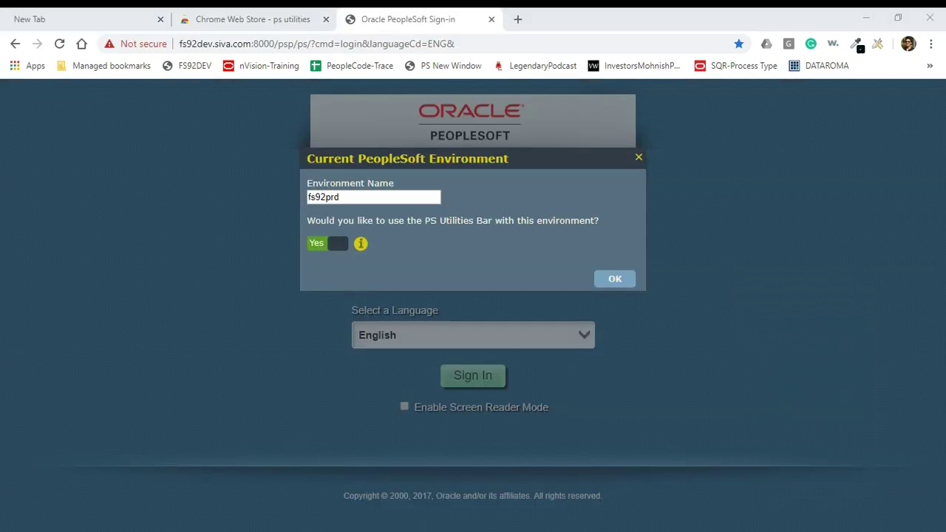
# - Keep fs92prd as the environment name and accept the PS Utilities registration prompt
pyautogui.moveTo(430, 158); pyautogui.dragTo(461, 158)
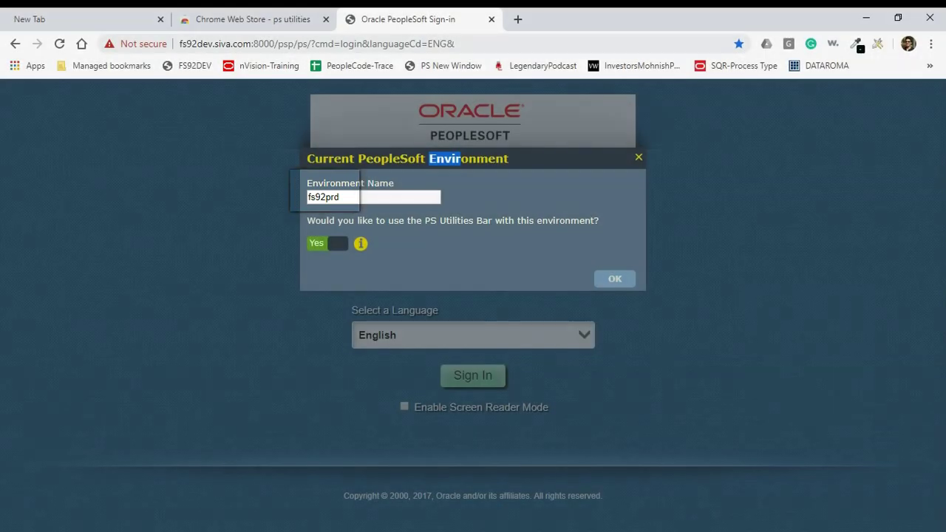
pyautogui.press('Return')
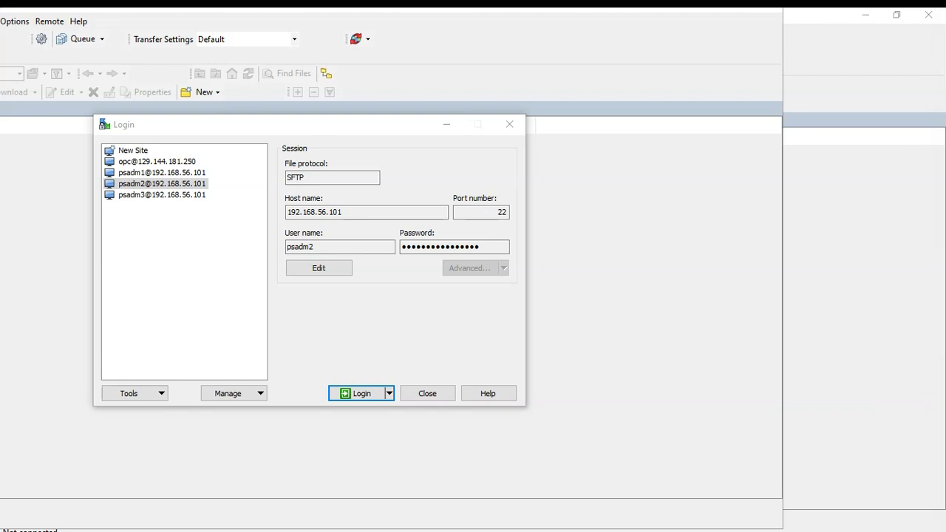
# - Log in to the app server as psadm2, compare PeopleSoft with the LOGS folder, then minimize WinSCP
pyautogui.press('Return')
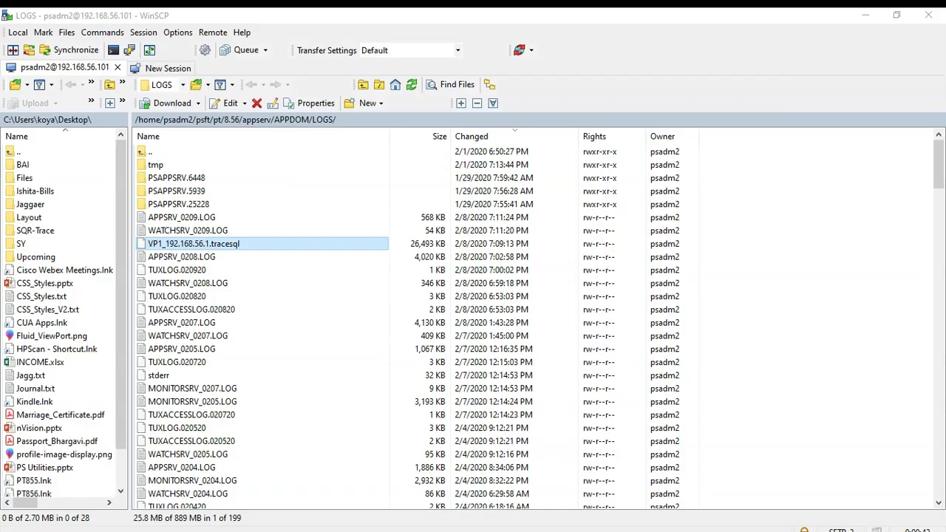
pyautogui.hotkey('alt', 'Tab')
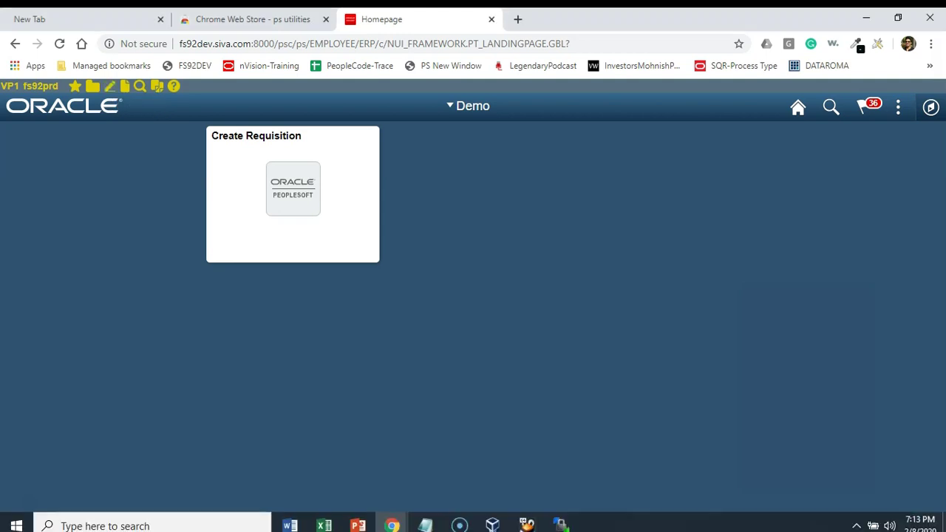
pyautogui.hotkey('alt', 'Tab')
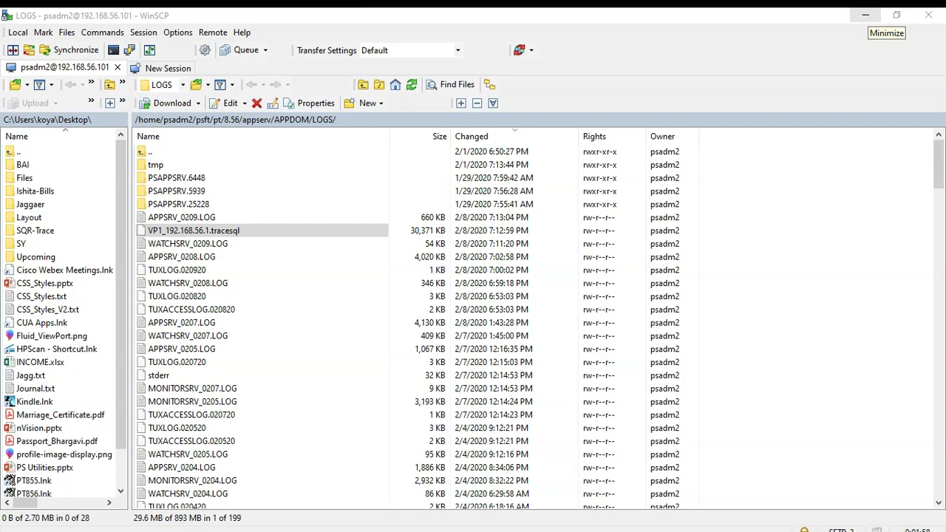
pyautogui.click(865, 15)
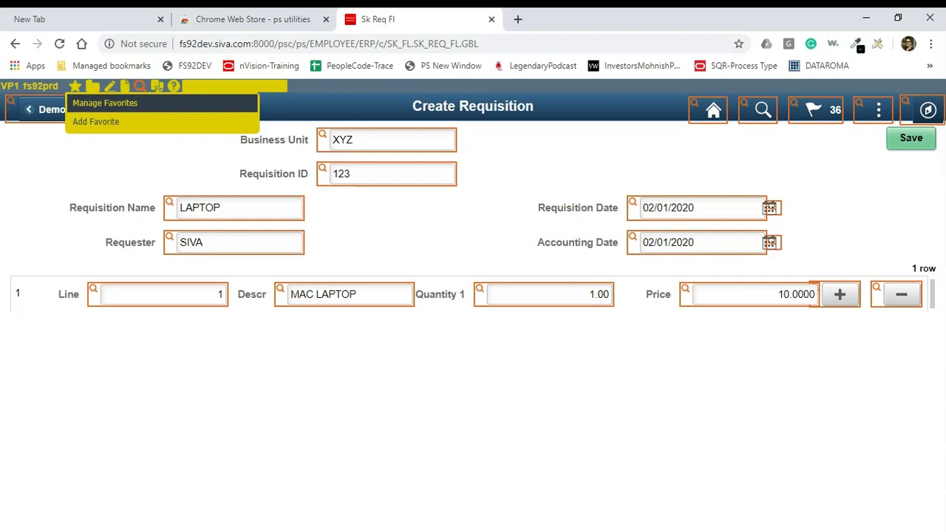
# - Add Create Requisition to favorites, then reopen it from the favorites star menu
pyautogui.click(95, 122)
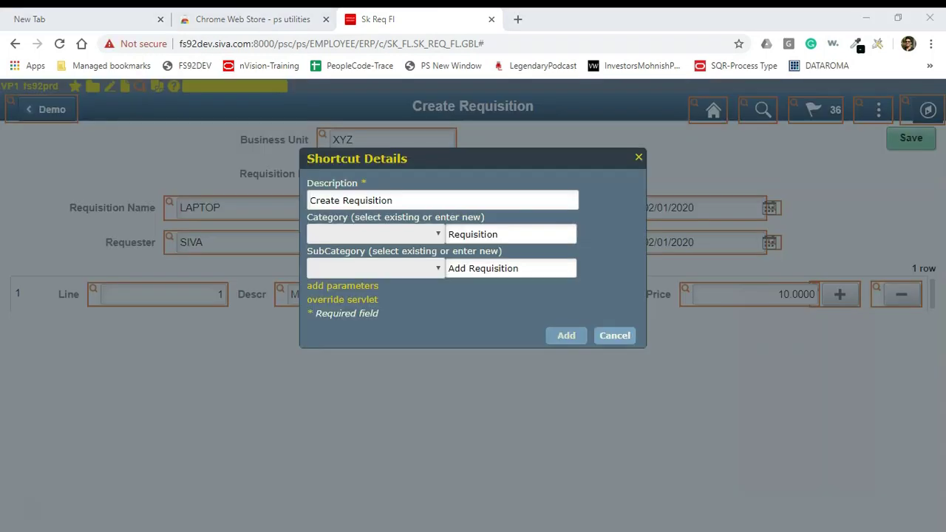
pyautogui.click(566, 336)
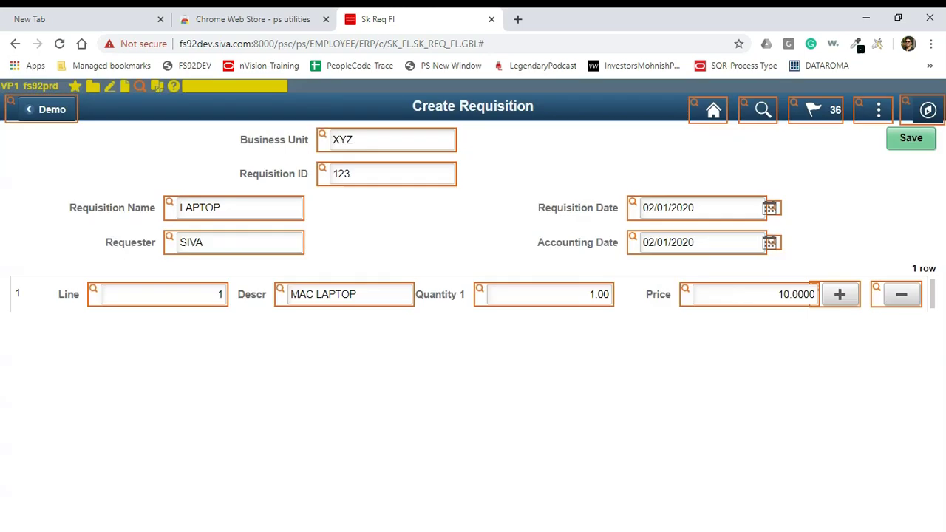
pyautogui.click(75, 86)
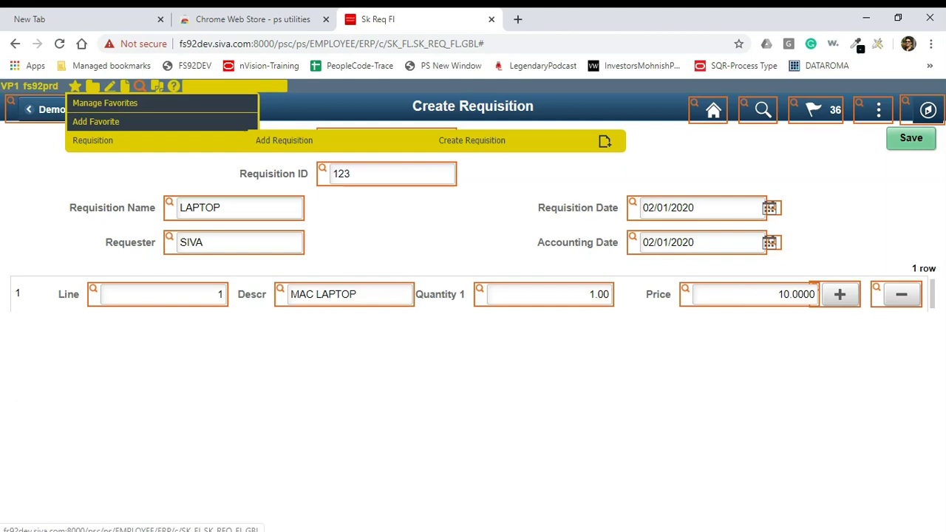
pyautogui.click(472, 141)
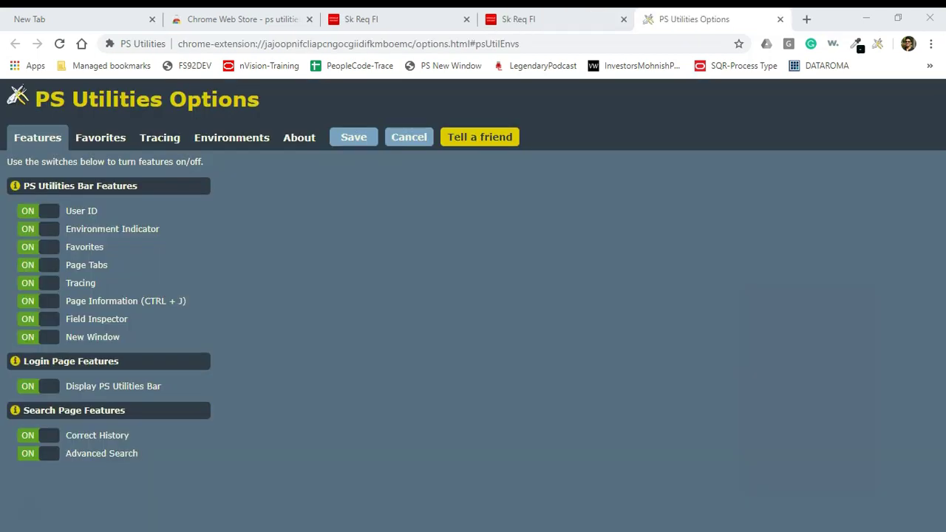
# - Leave the Favorites feature off, then view fs92prd on the Environments tab
pyautogui.click(38, 247)
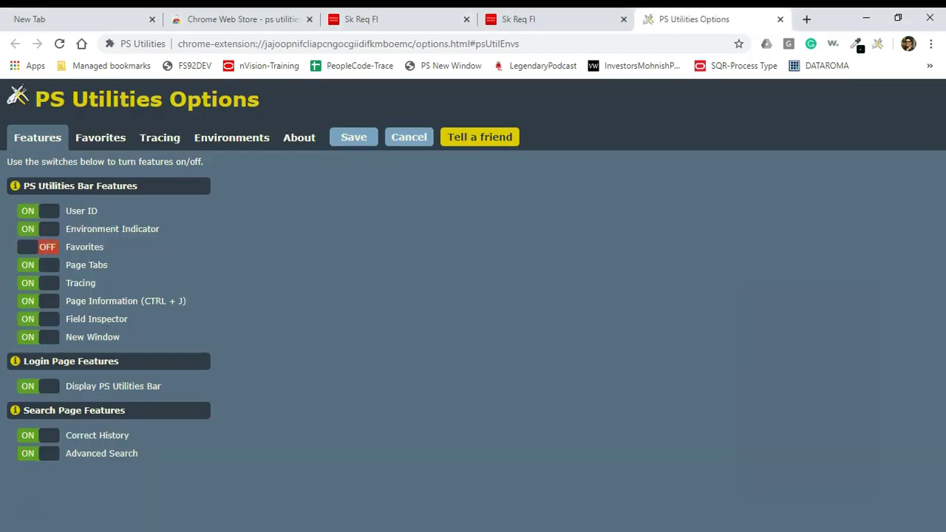
pyautogui.click(38, 246)
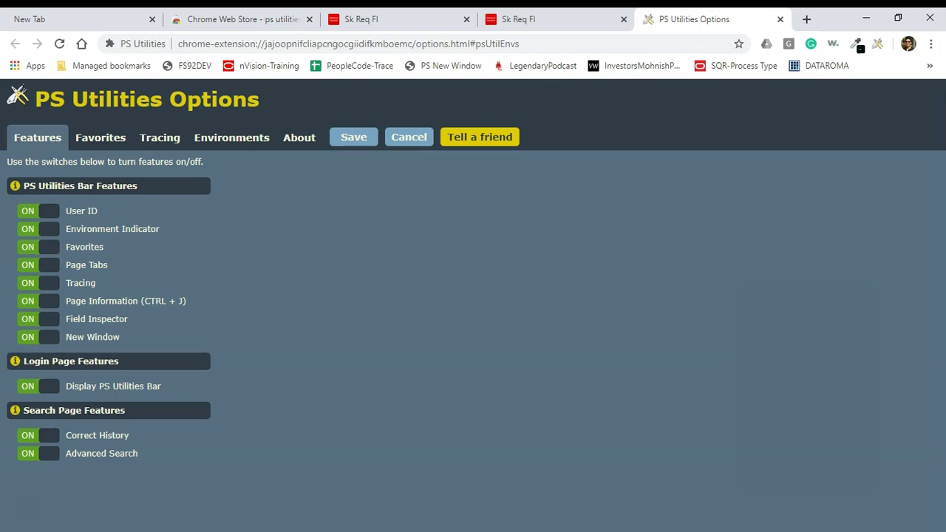
pyautogui.click(38, 247)
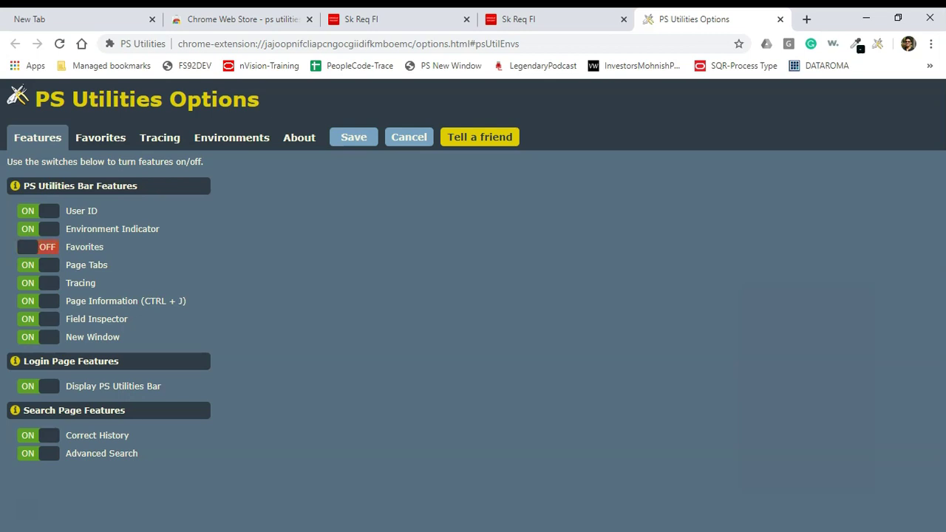
pyautogui.click(231, 138)
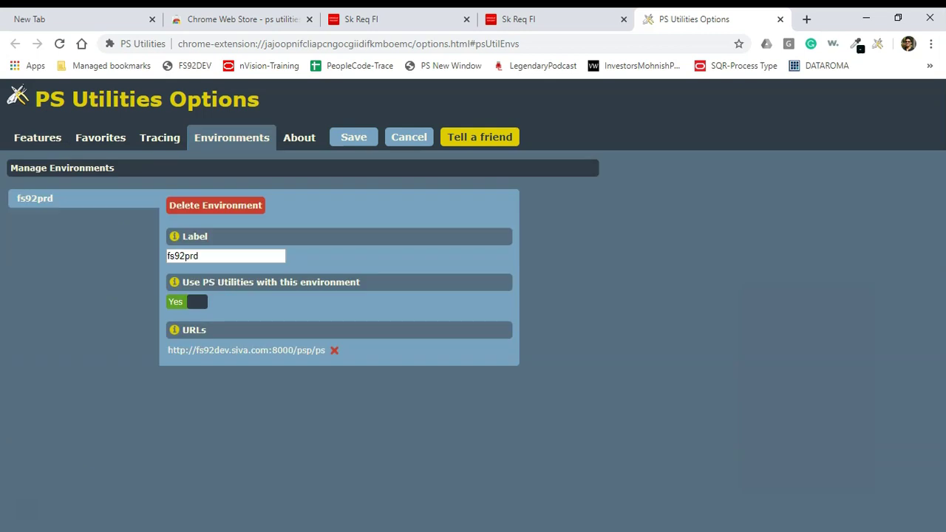